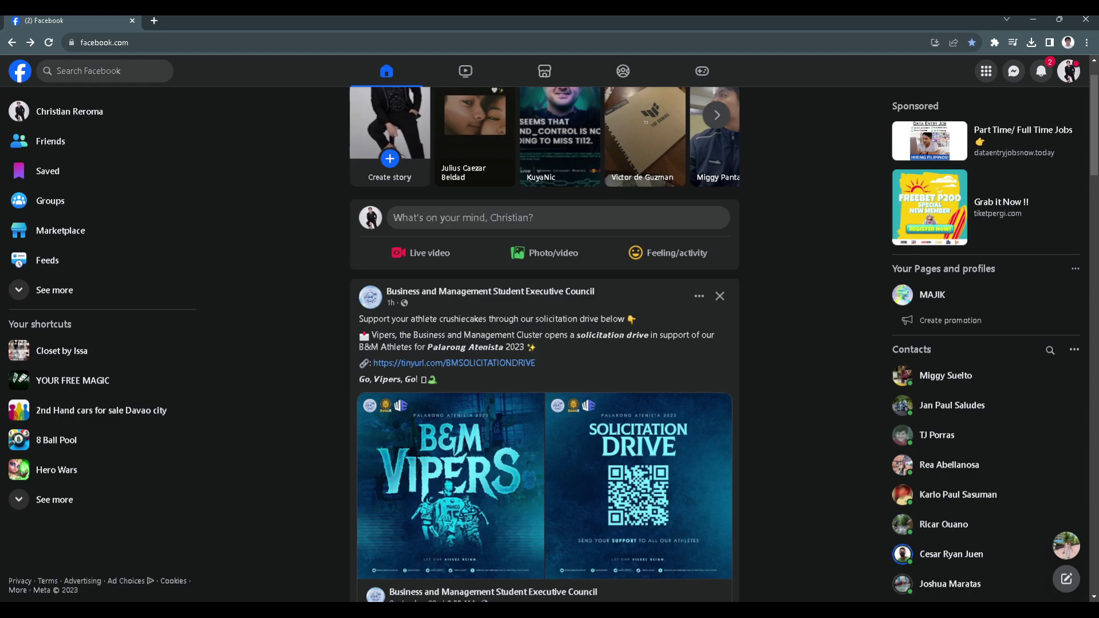
pyautogui.scroll(1, 336, 258)
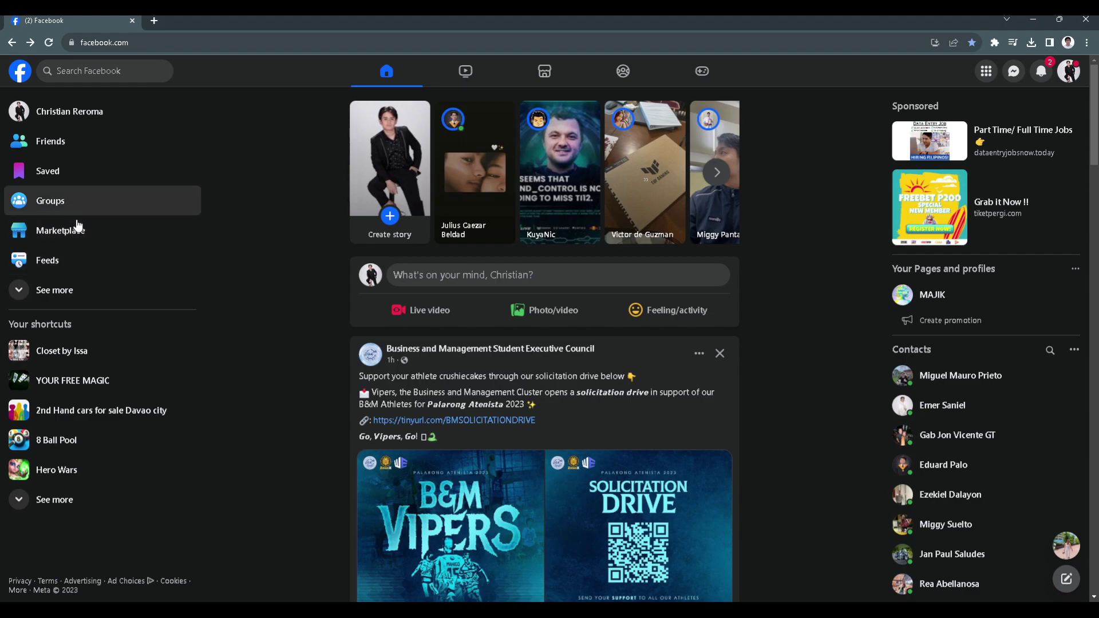
# Expand the sidebar sections and go to Marketplace's Today's picks for Davao City
pyautogui.click(43, 292)
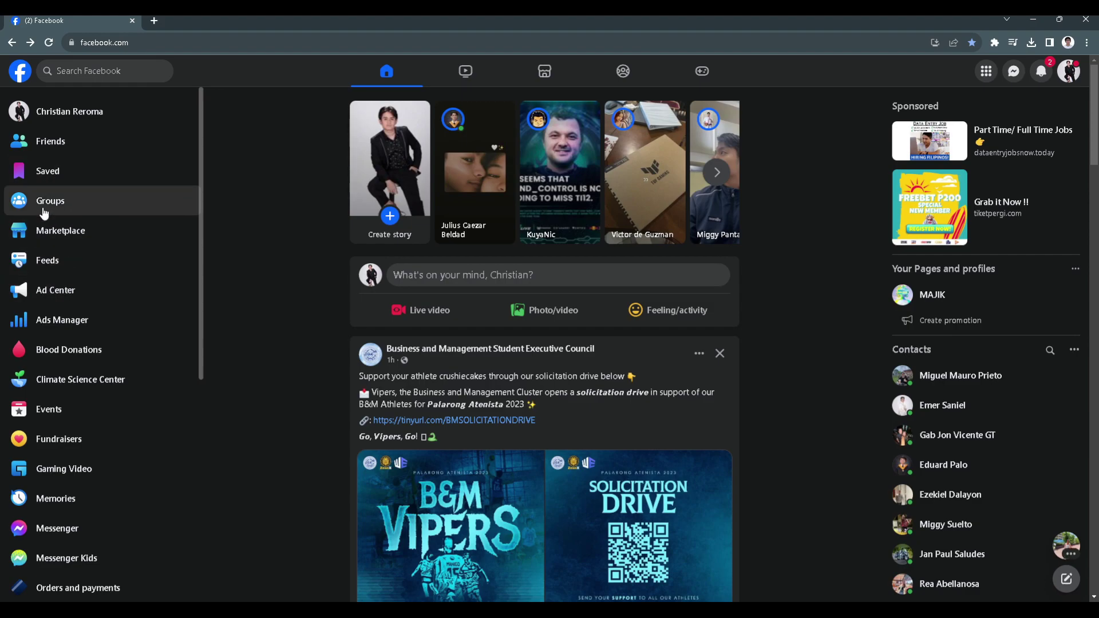
pyautogui.click(69, 232)
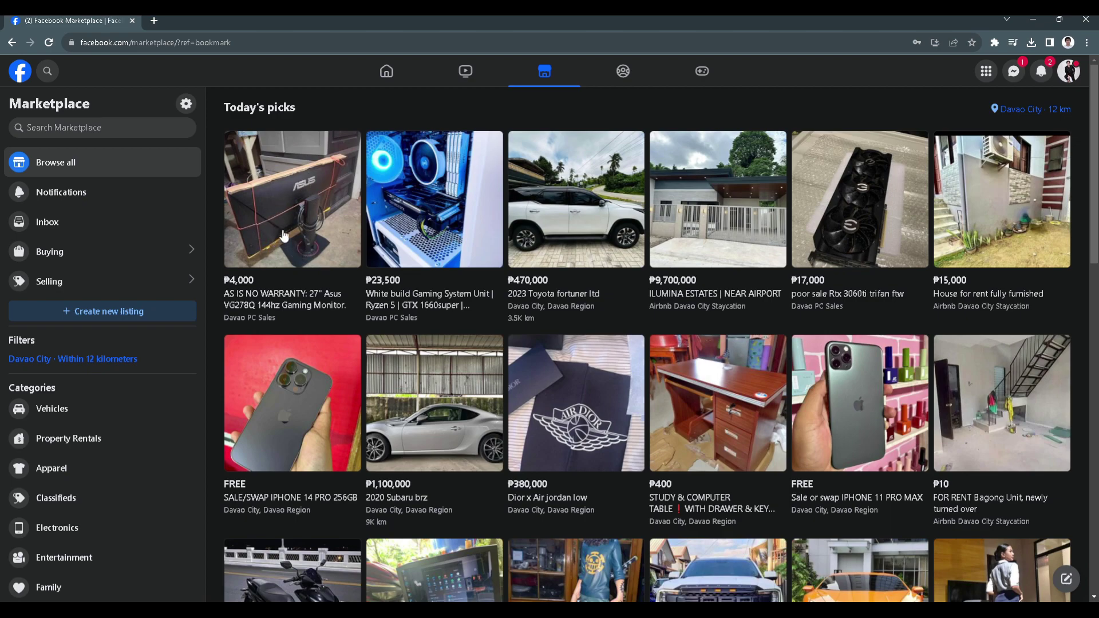
# Open the 27" Asus VG278Q 144hz monitor listing and review its price and seller details
pyautogui.click(302, 248)
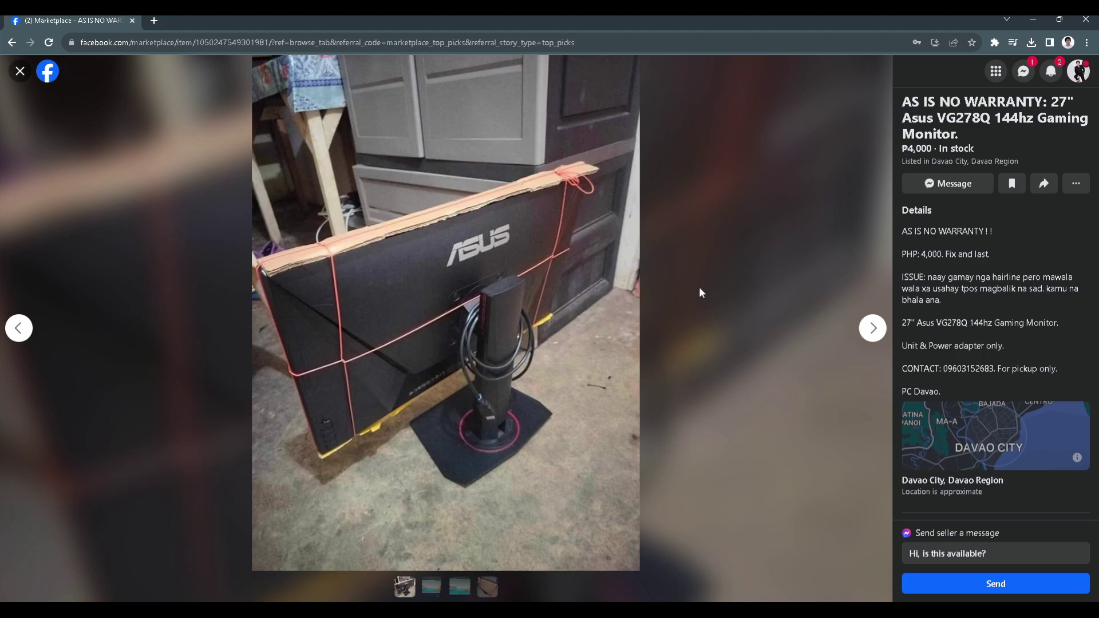
pyautogui.scroll(-2, 955, 344)
pyautogui.scroll(2, 954, 344)
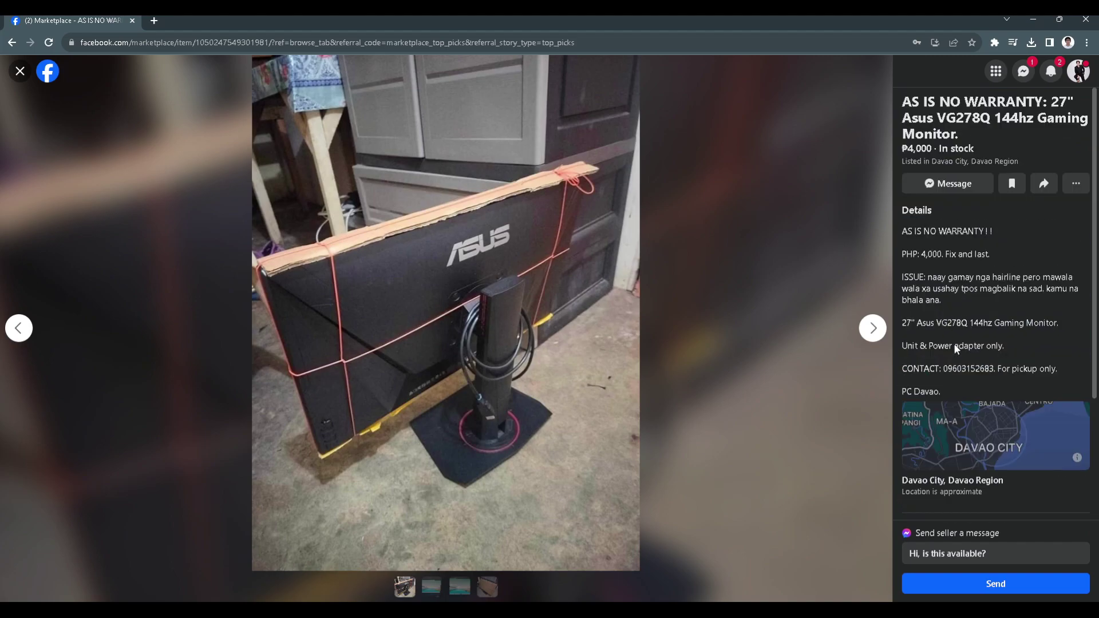
pyautogui.scroll(-2, 915, 225)
pyautogui.scroll(-1, 954, 344)
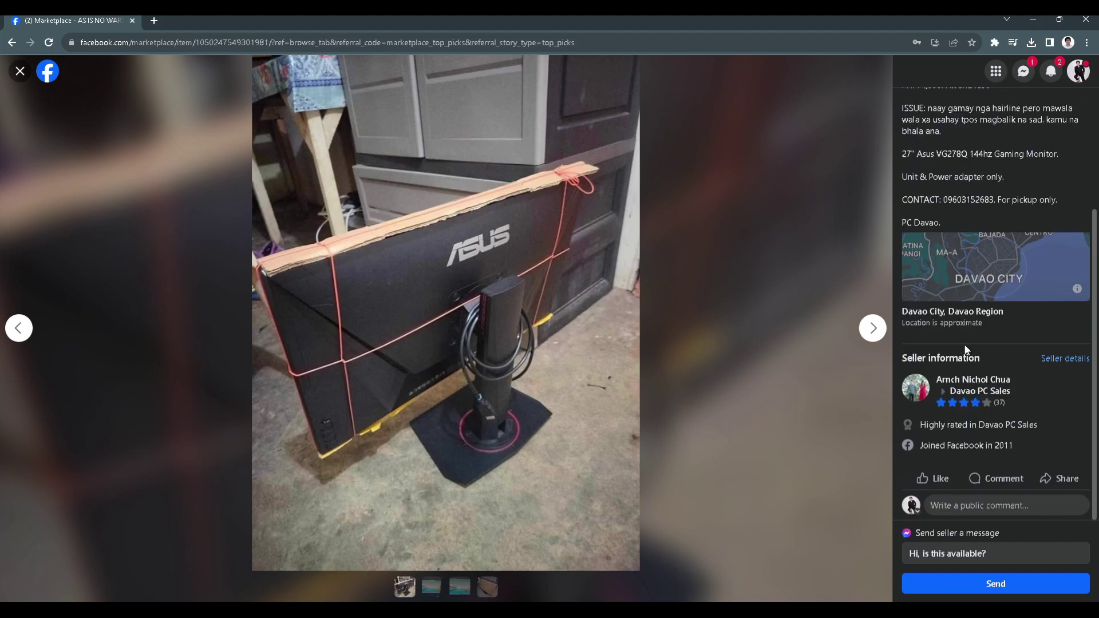
pyautogui.scroll(2, 963, 344)
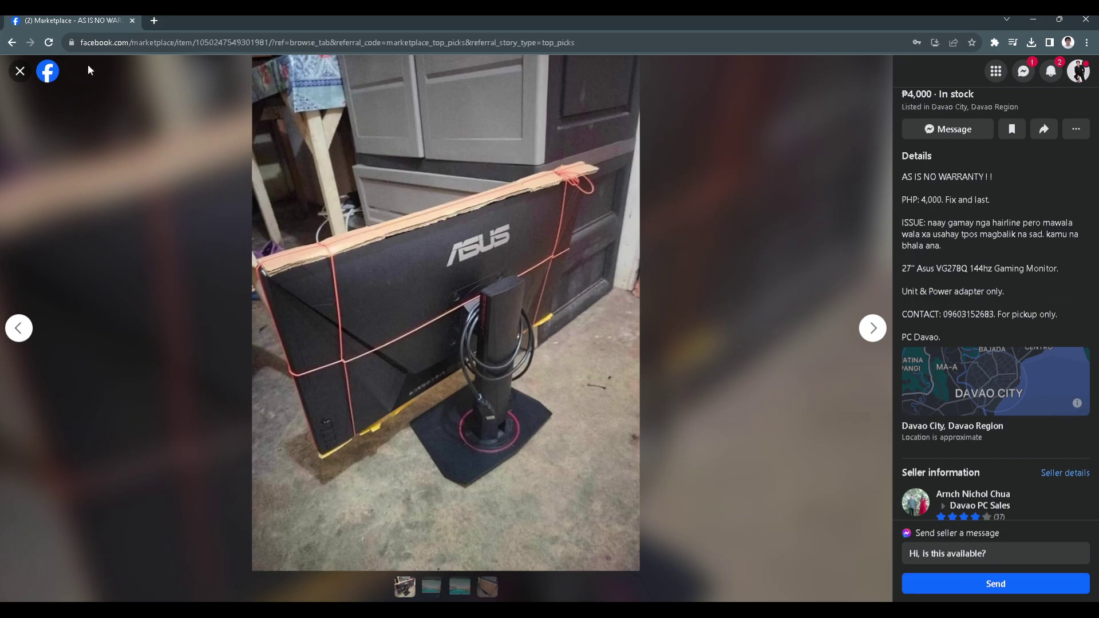
pyautogui.click(78, 42)
pyautogui.click(84, 42)
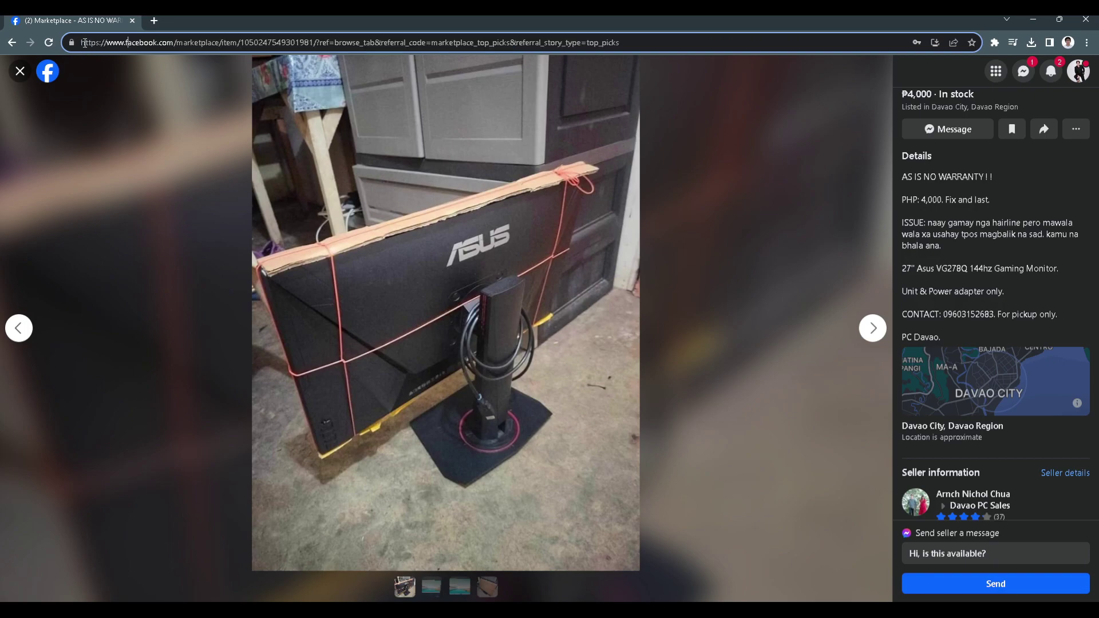
pyautogui.moveTo(125, 43); pyautogui.dragTo(106, 43)
pyautogui.write('m')
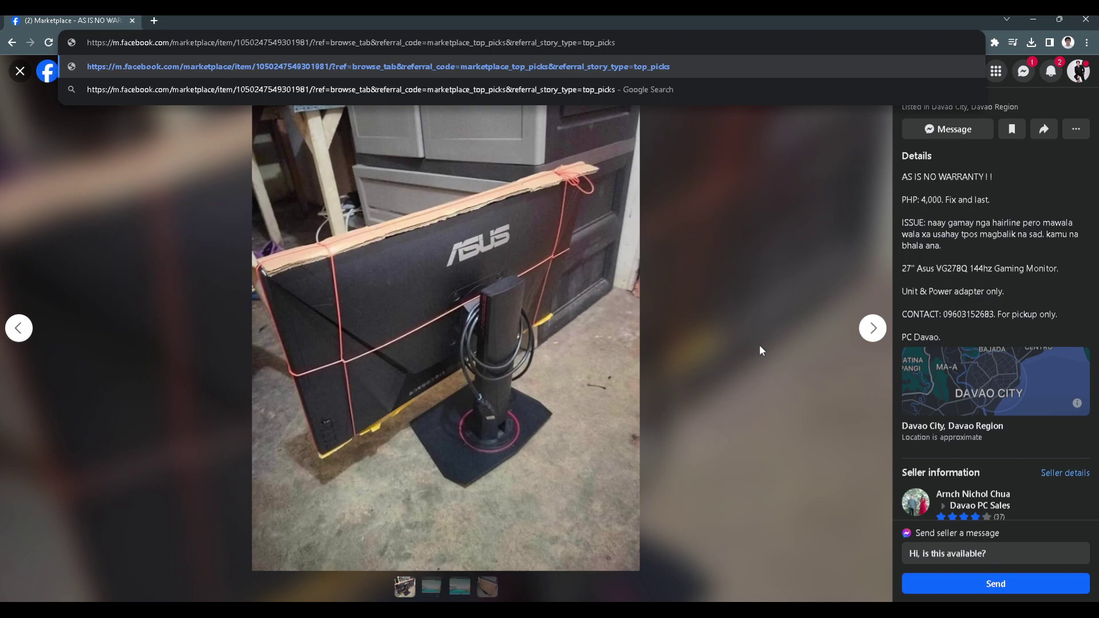
# Load the m.facebook.com version of the Asus monitor listing and browse it
pyautogui.press('Return')
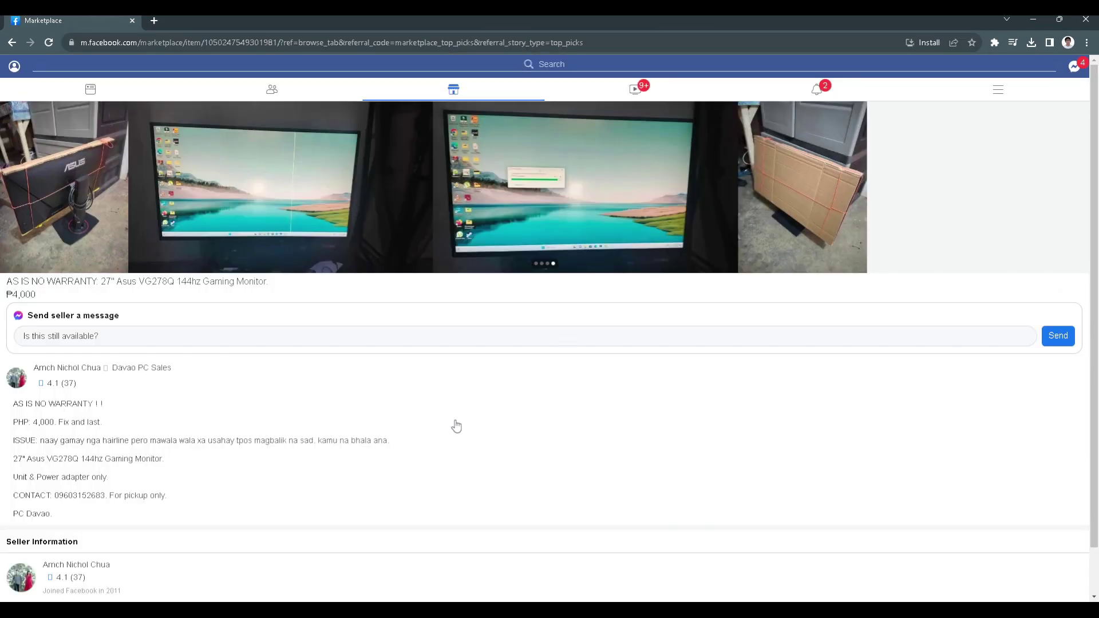
pyautogui.scroll(-1, 456, 427)
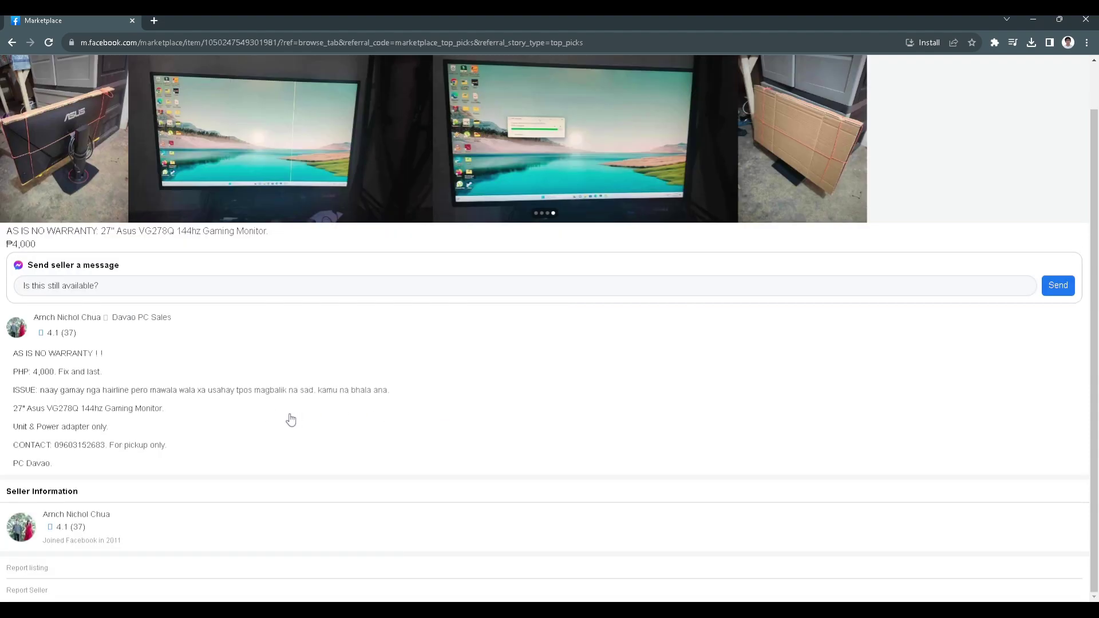
pyautogui.scroll(1, 290, 419)
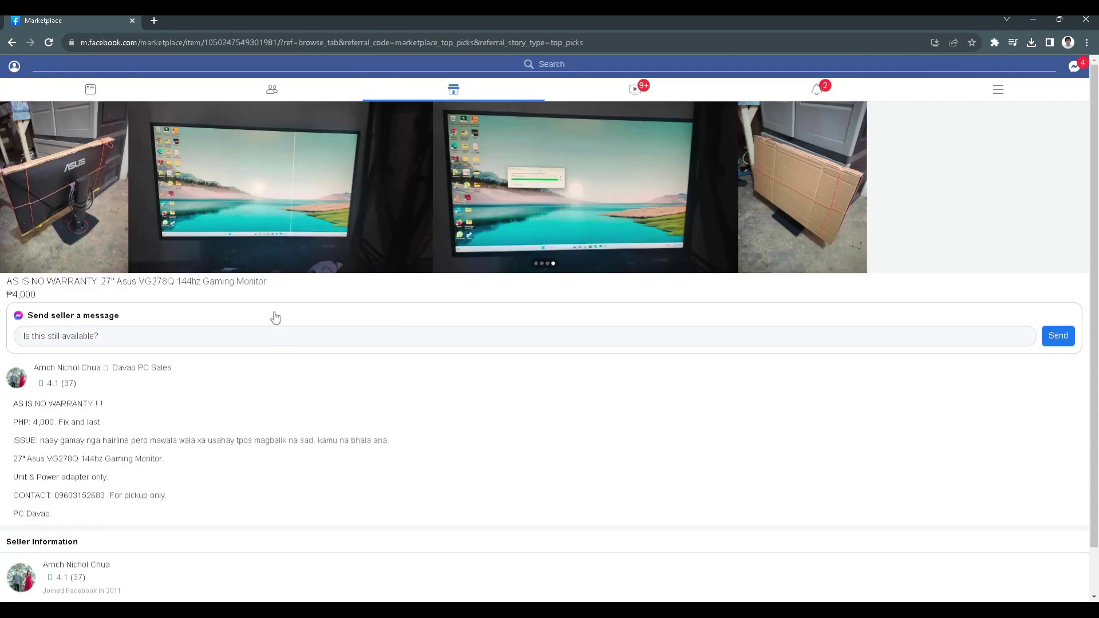